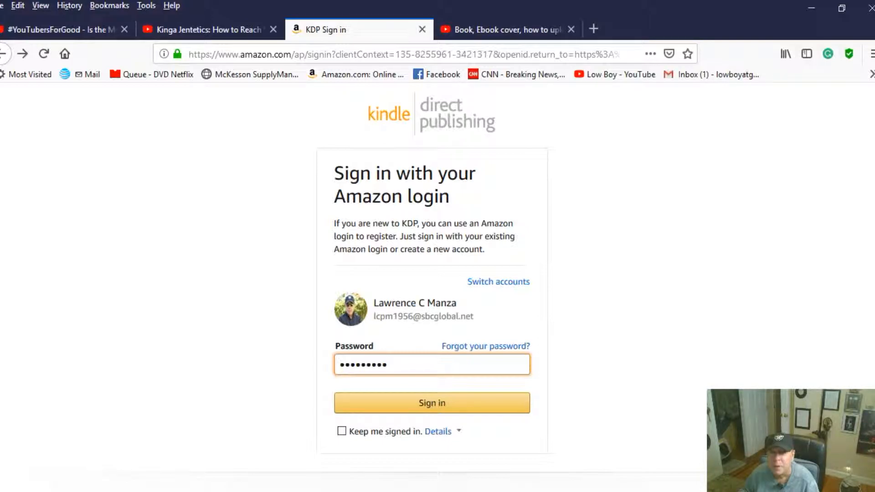
Sign in to Kindle Direct Publishing and launch Cover Creator for the paperback The Little c.
left_click(453, 406)
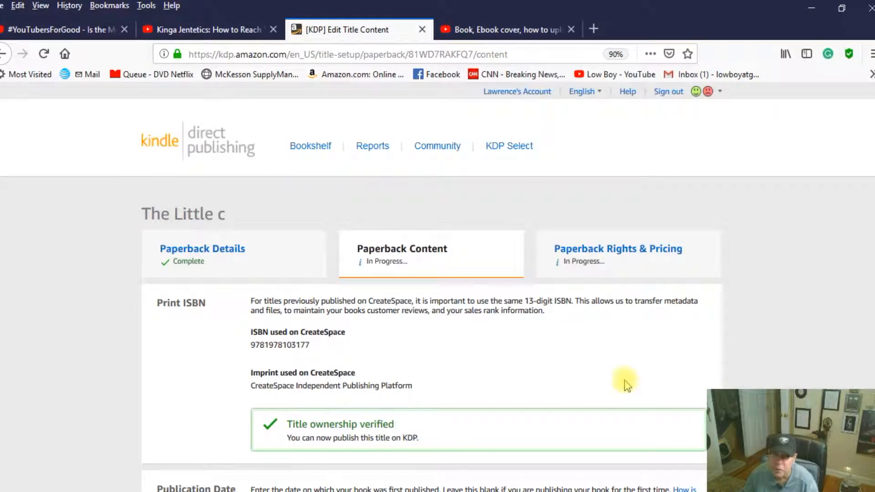
scroll(626, 381, "down", 3)
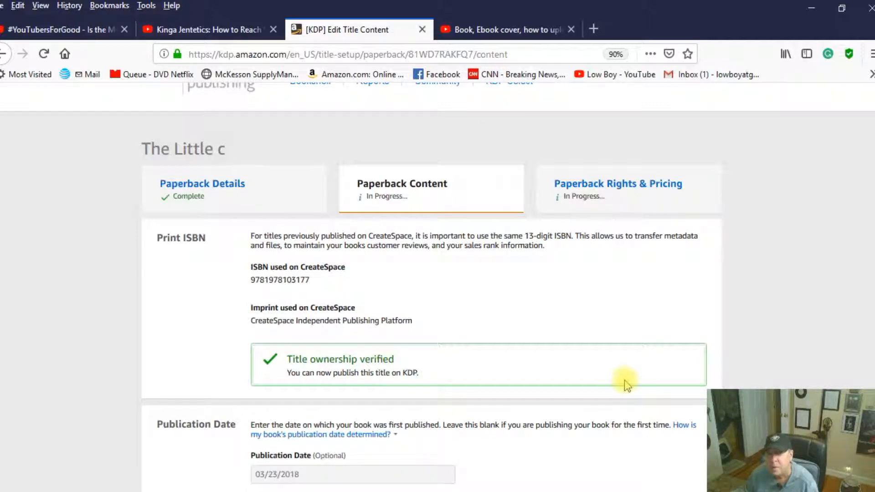
scroll(625, 383, "down", 1)
scroll(624, 380, "down", 10)
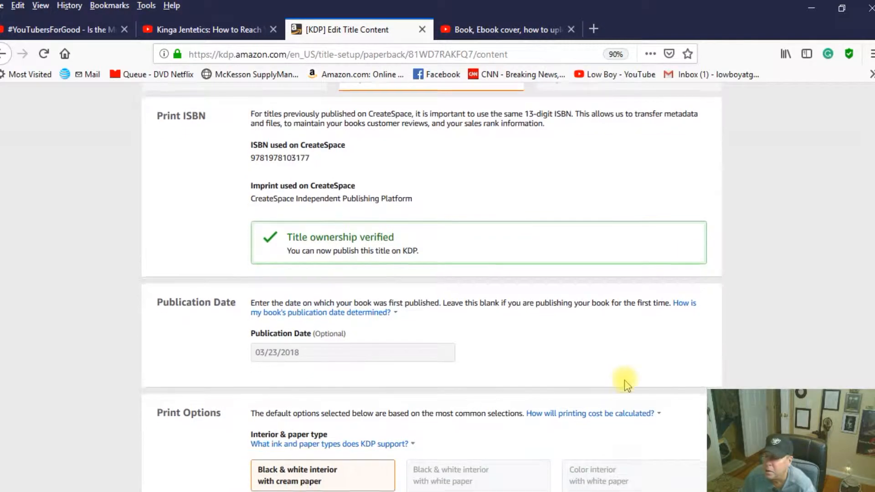
scroll(625, 381, "down", 10)
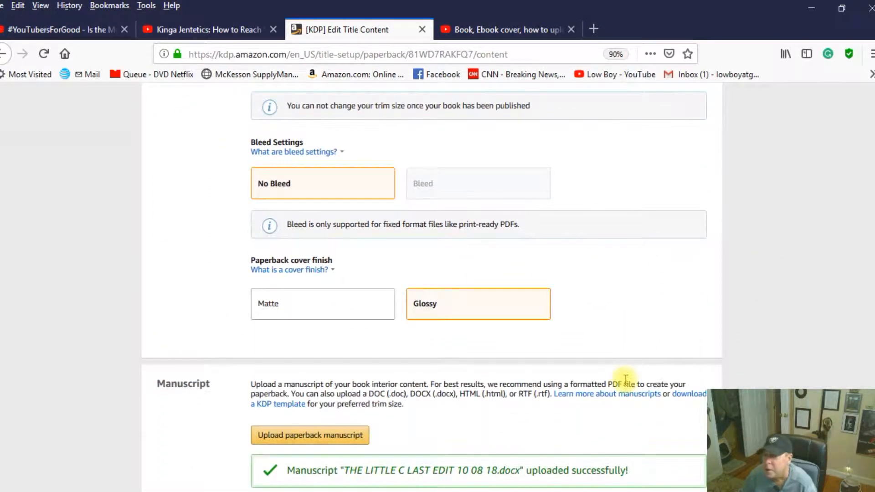
left_click(452, 443)
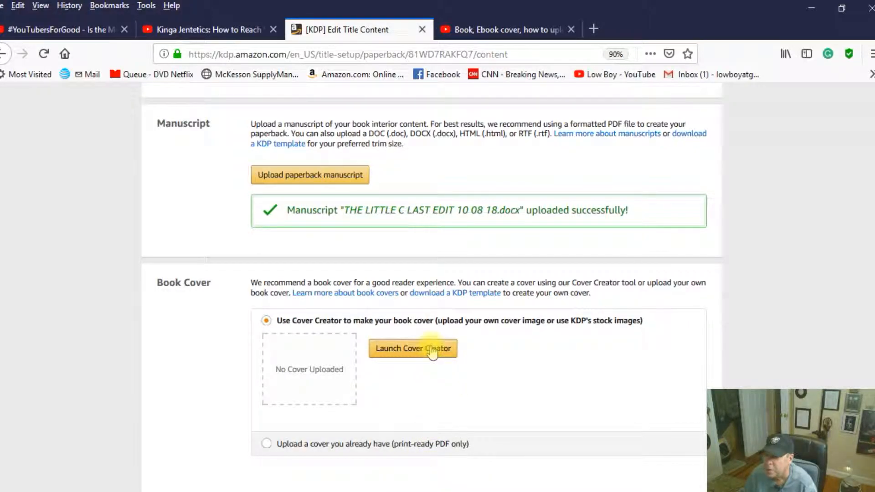
left_click(432, 352)
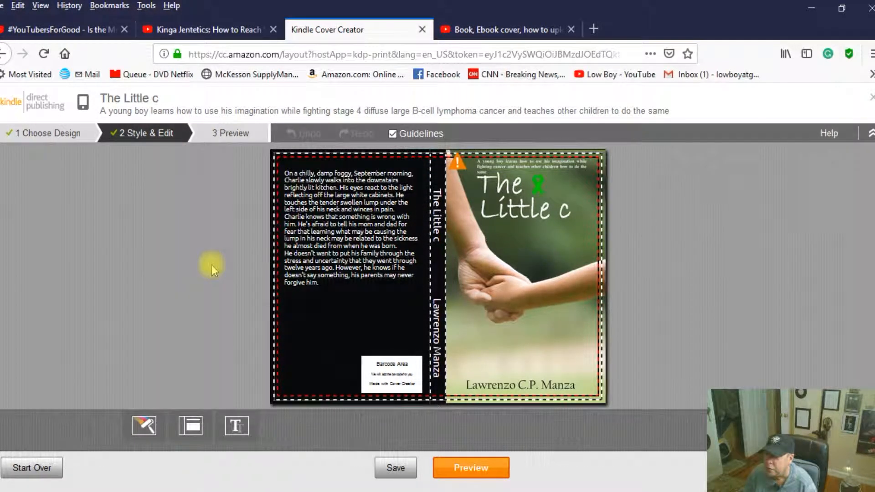
Check the image quality warning on the front cover, and start the cover design over.
mouse_move(462, 171)
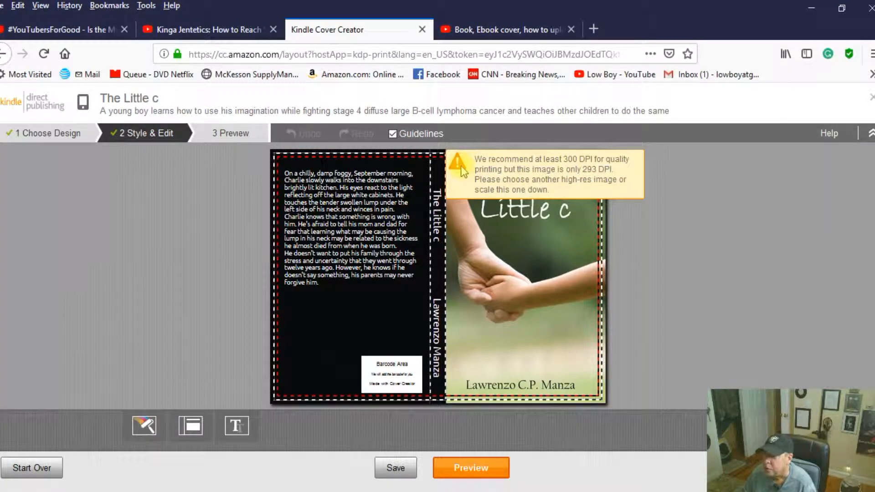
left_click(30, 468)
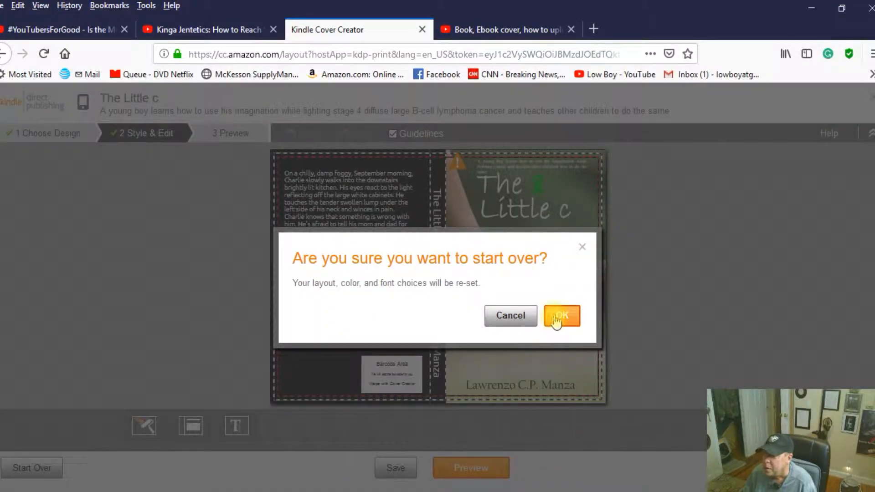
key("Return")
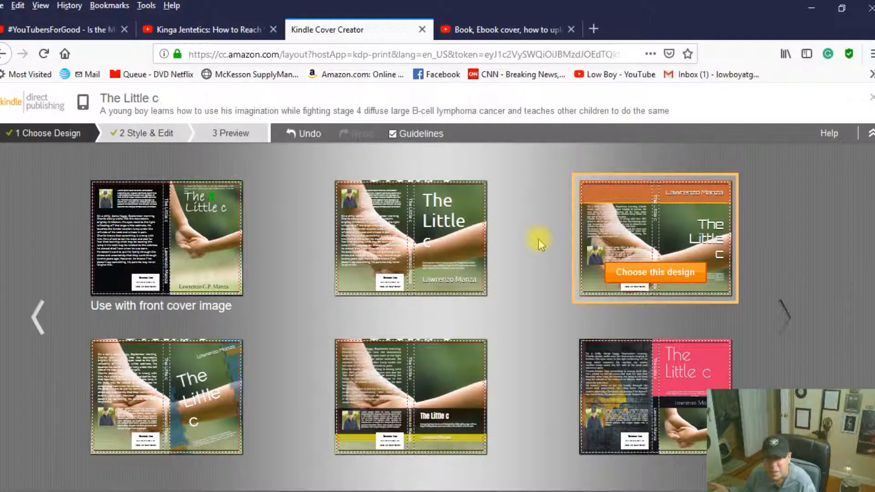
Compare the available cover designs and choose the black-backed one labelled "Use with front cover image".
mouse_move(434, 243)
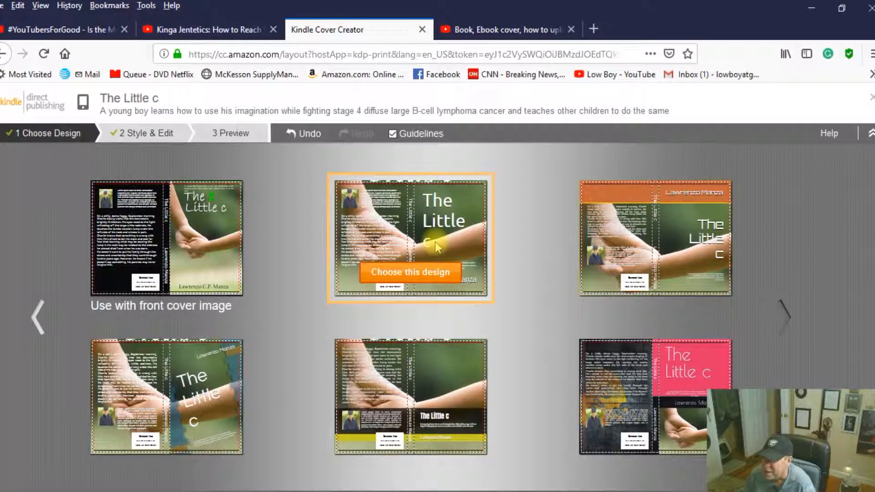
mouse_move(535, 236)
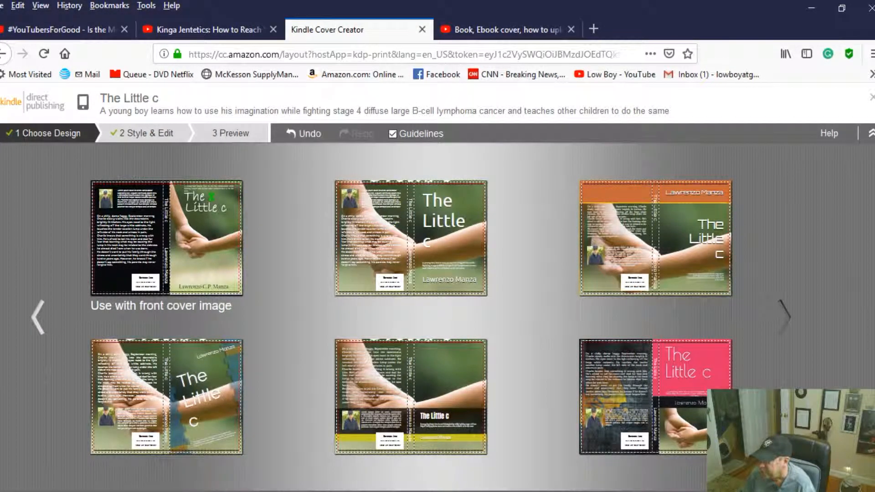
mouse_move(681, 365)
mouse_move(197, 438)
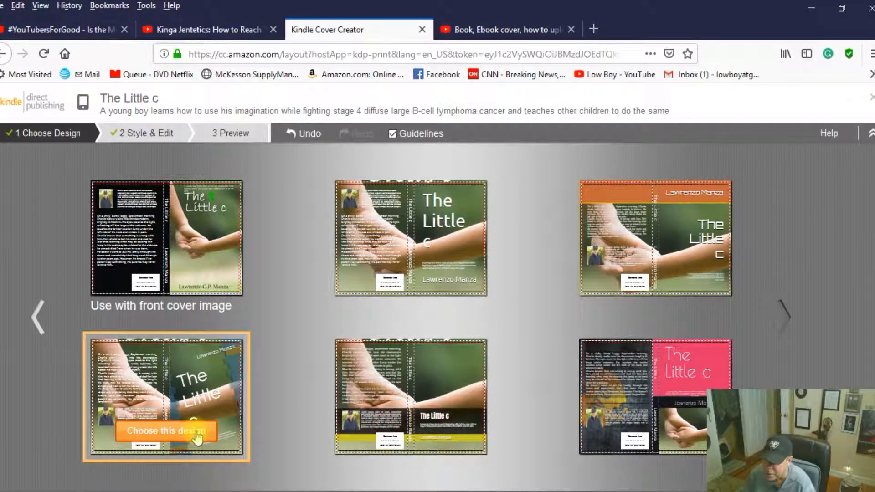
mouse_move(688, 346)
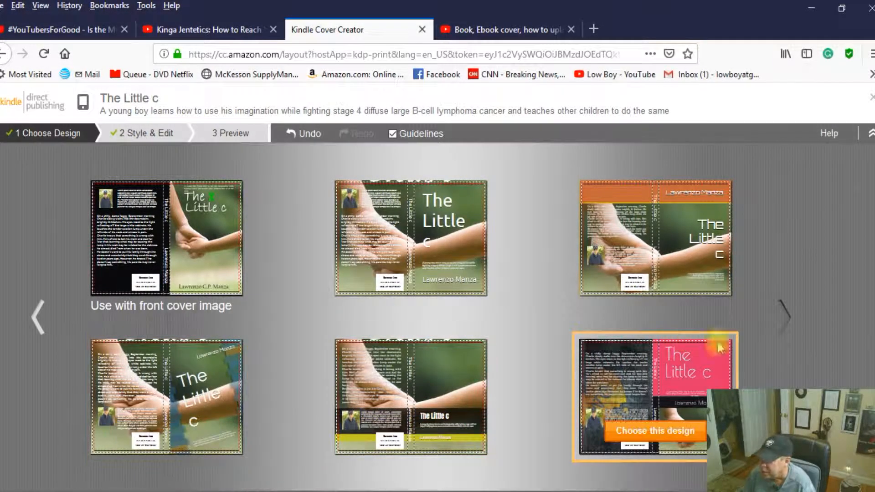
left_click(788, 320)
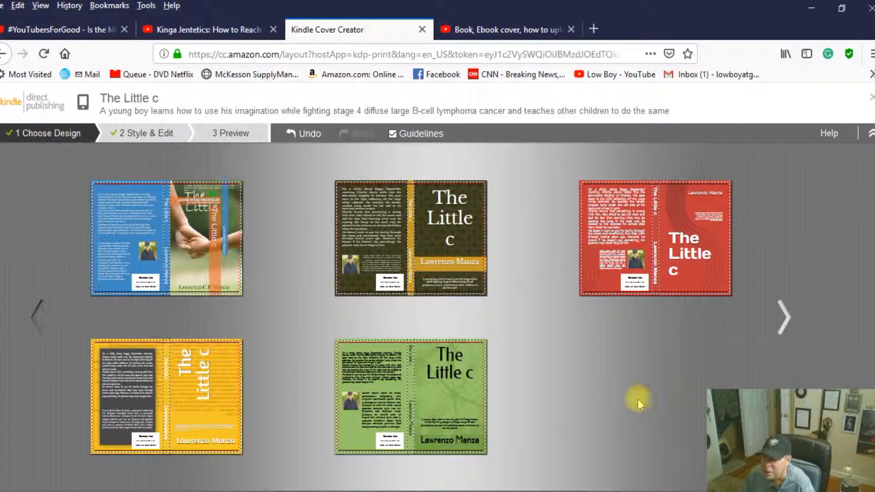
left_click(39, 320)
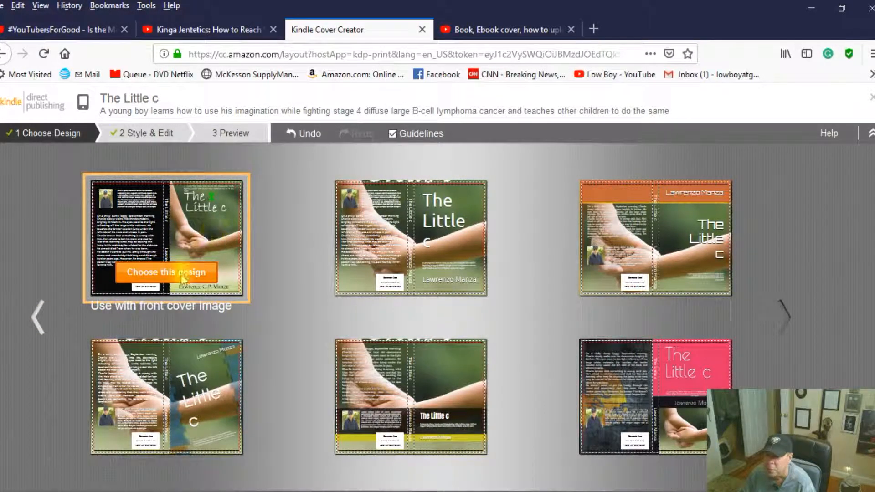
left_click(183, 279)
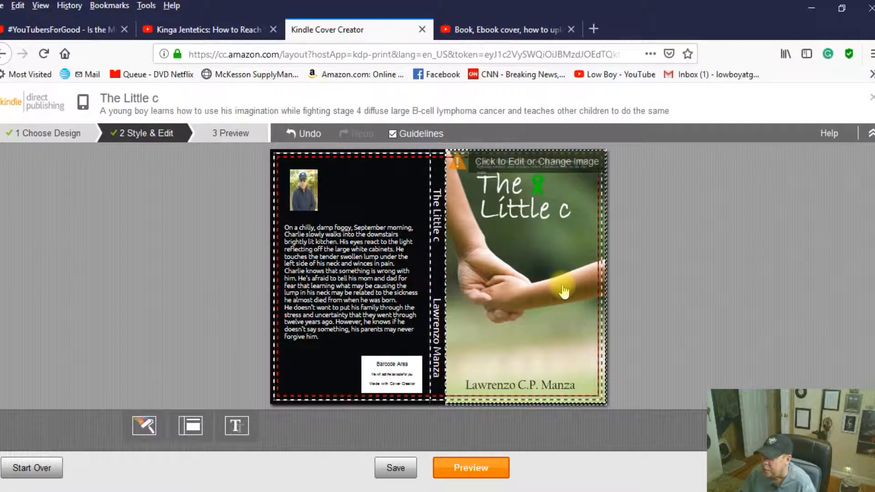
Preview the full cover, and save and submit it to the paperback title.
mouse_move(457, 162)
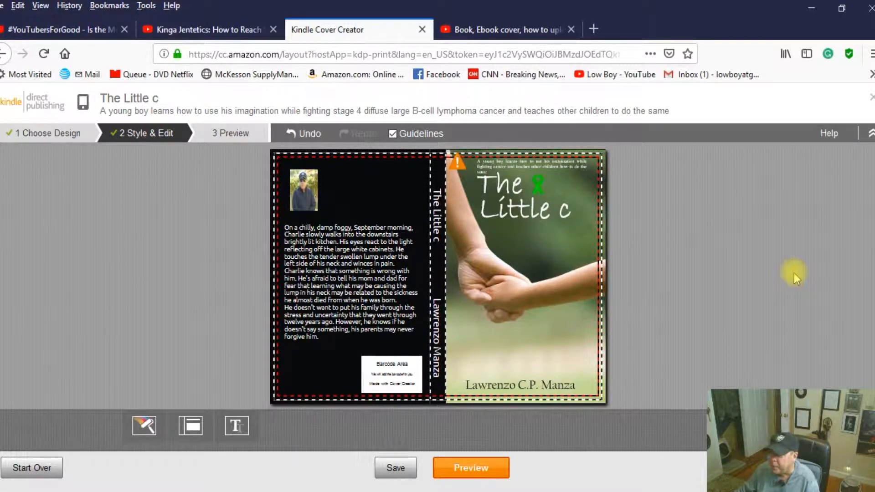
left_click(455, 468)
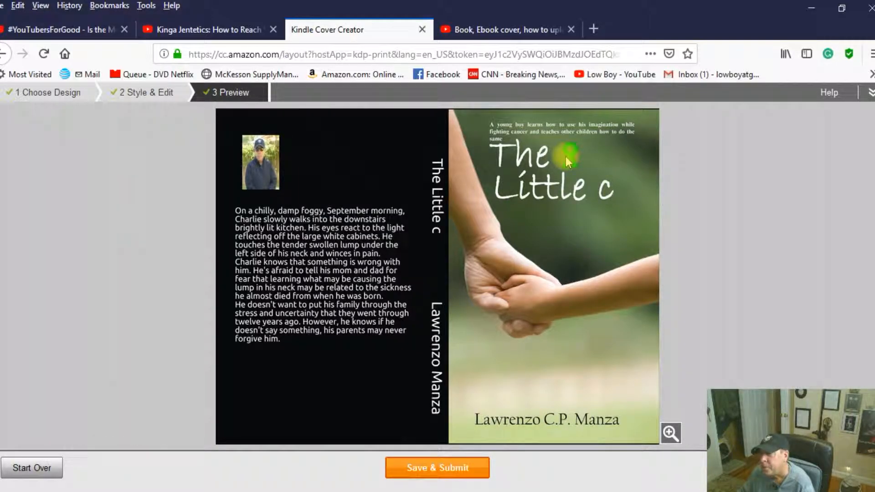
left_click(415, 469)
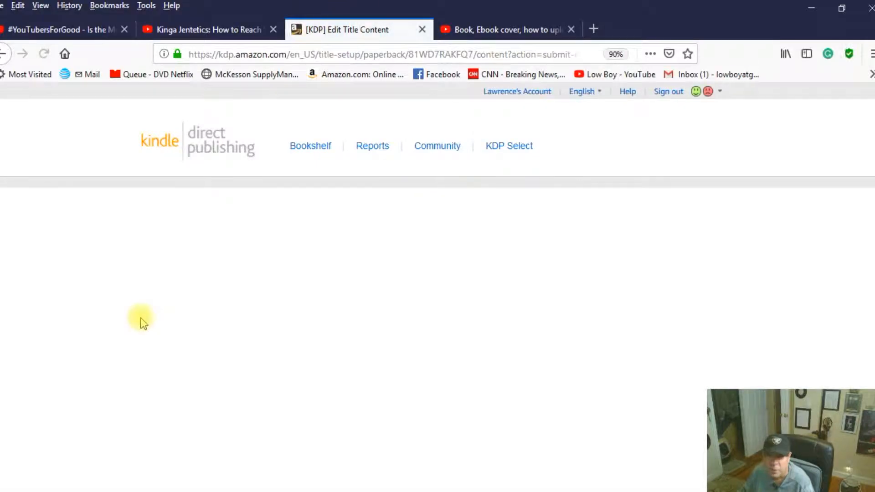
Review the paperback's print options, cover finish, and the upload status of the manuscript and book cover.
scroll(153, 314, "down", 3)
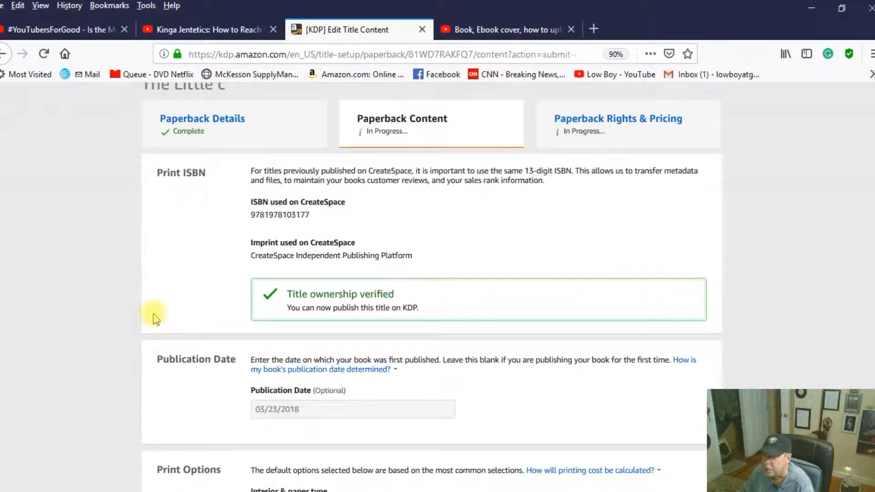
scroll(153, 314, "down", 7)
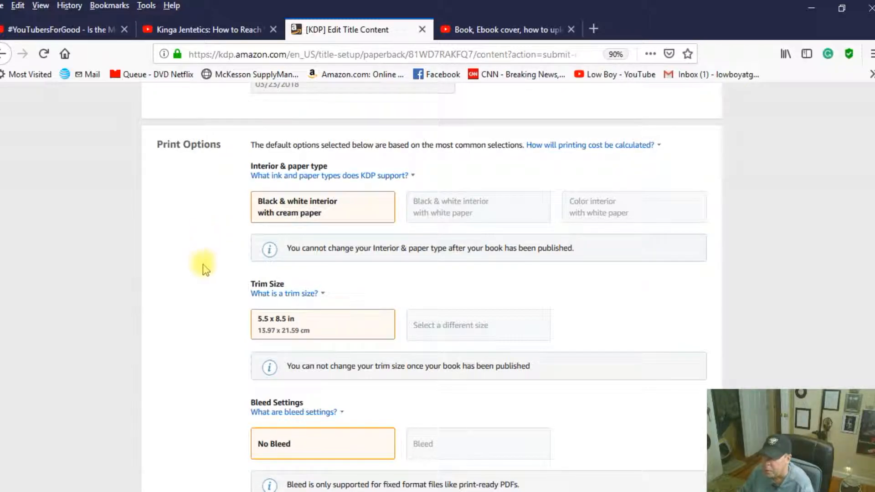
scroll(202, 290, "down", 3)
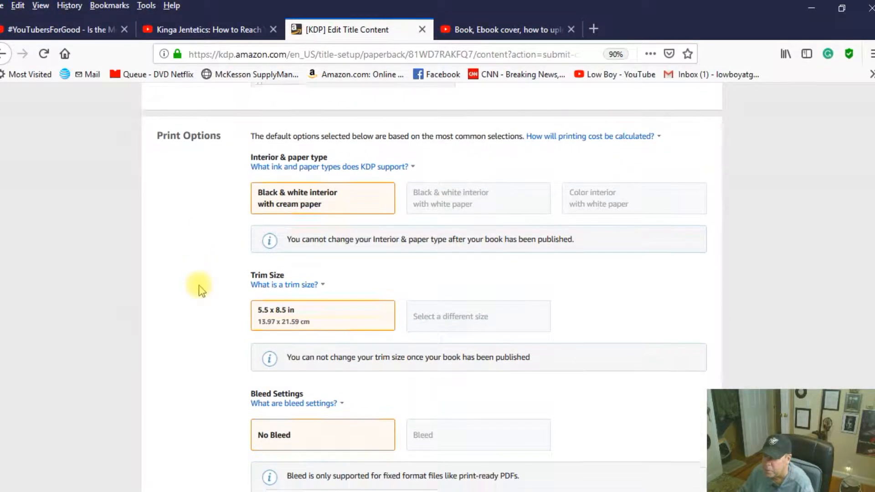
scroll(217, 276, "down", 3)
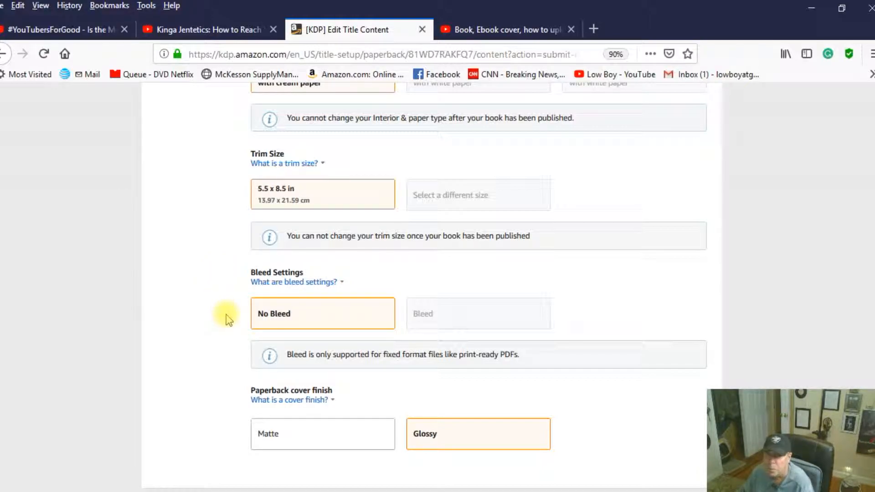
scroll(228, 319, "down", 3)
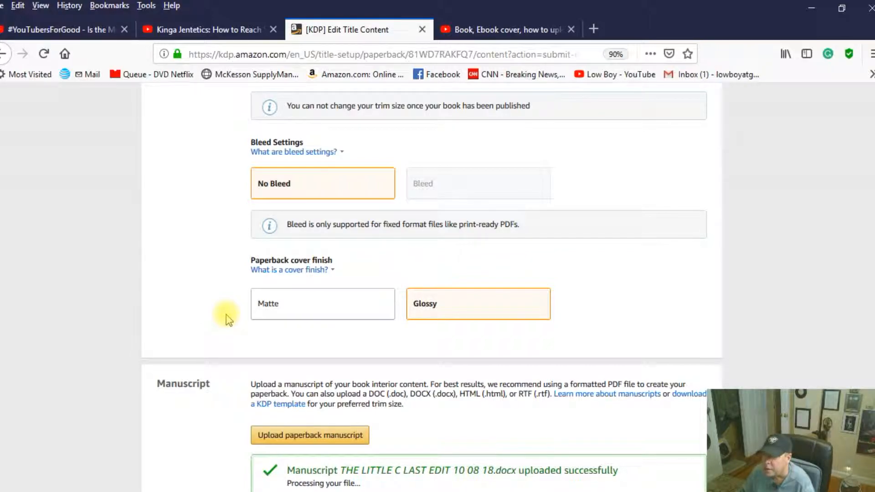
scroll(228, 319, "down", 2)
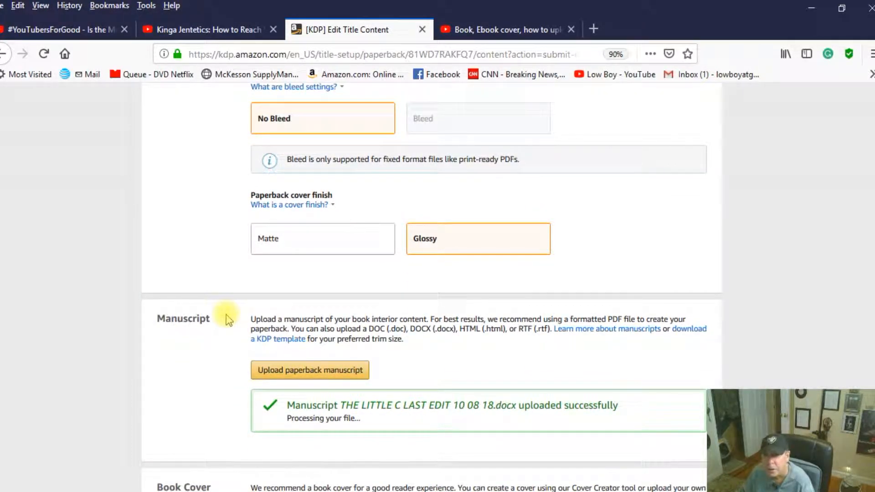
scroll(228, 319, "down", 3)
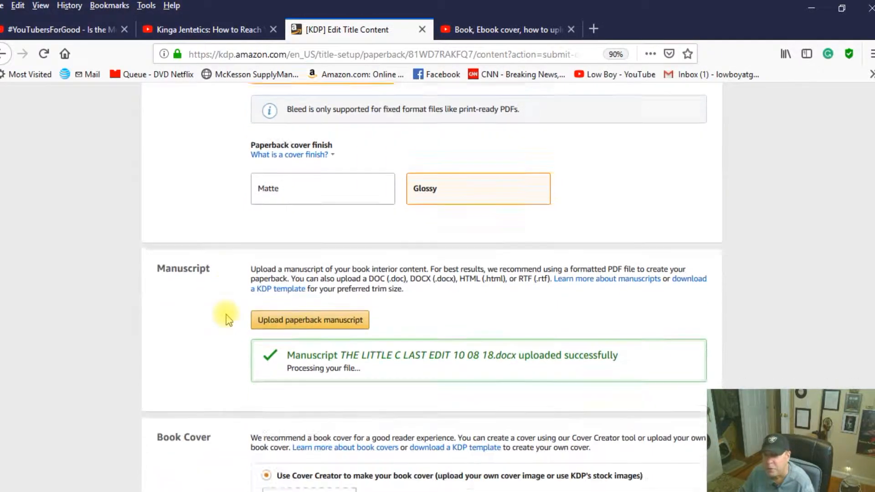
scroll(227, 318, "down", 3)
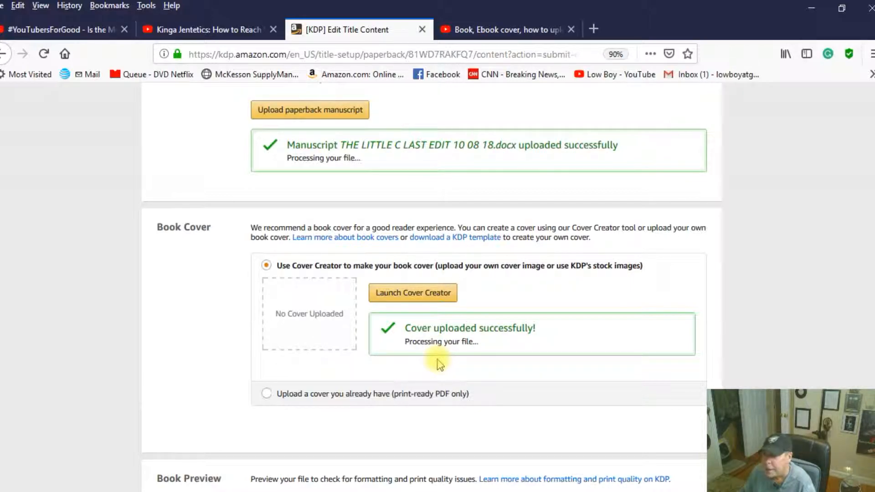
mouse_move(360, 491)
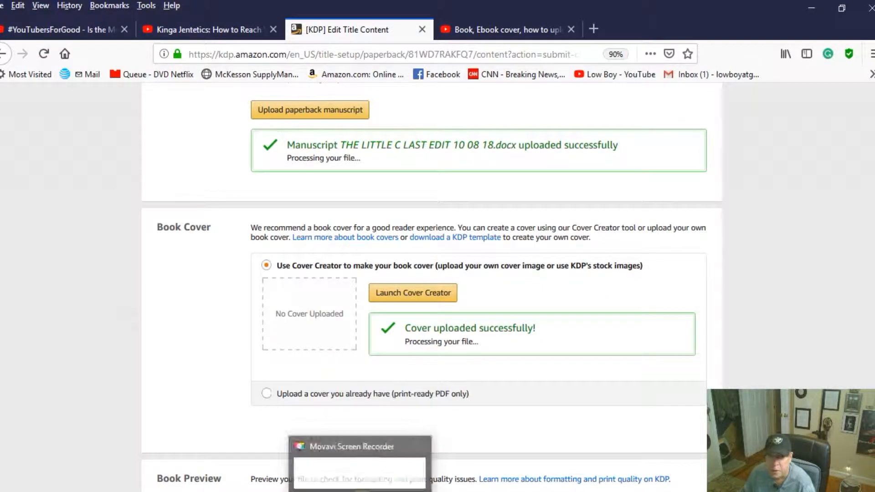
left_click(360, 491)
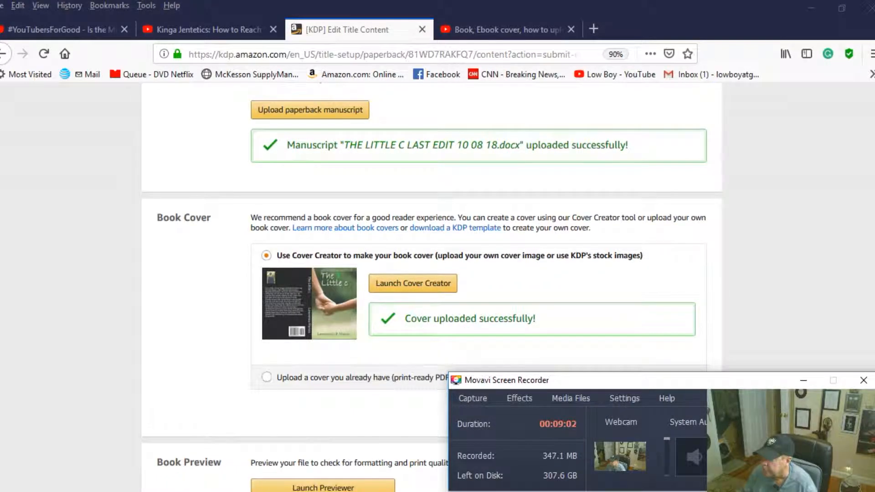
left_click(805, 380)
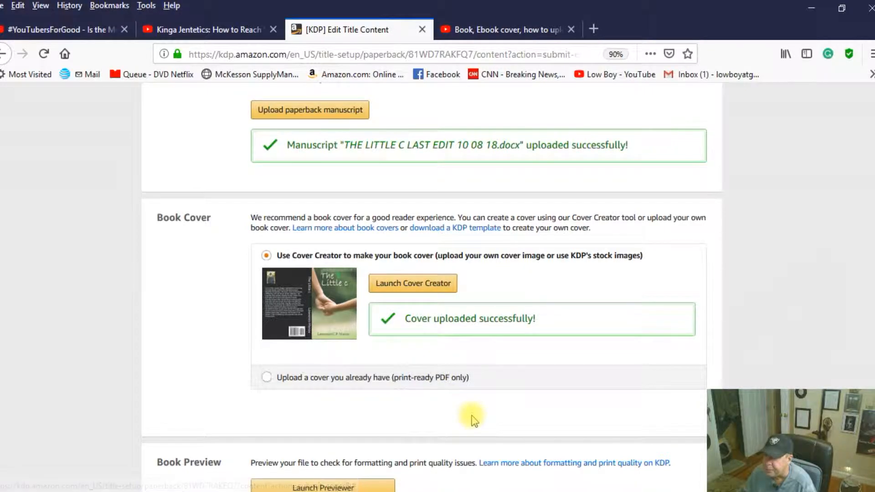
Launch the Print Previewer for the paperback and view its cover in two-page view.
scroll(456, 397, "down", 5)
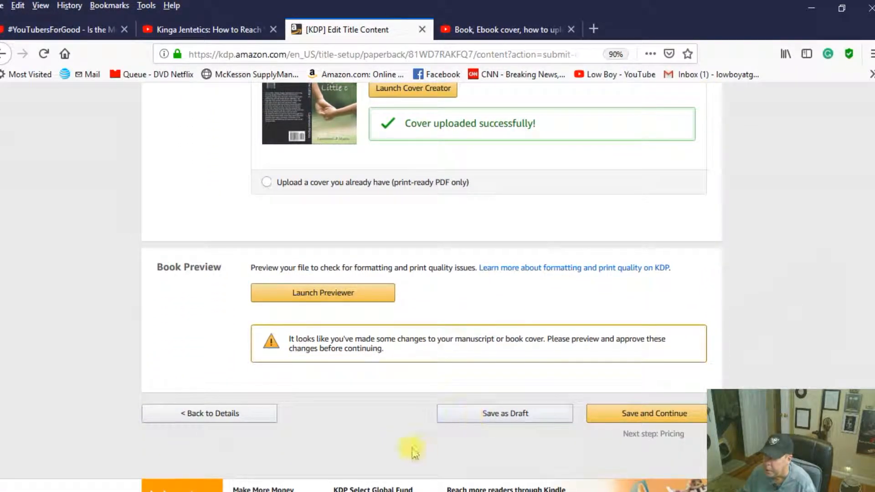
left_click(305, 295)
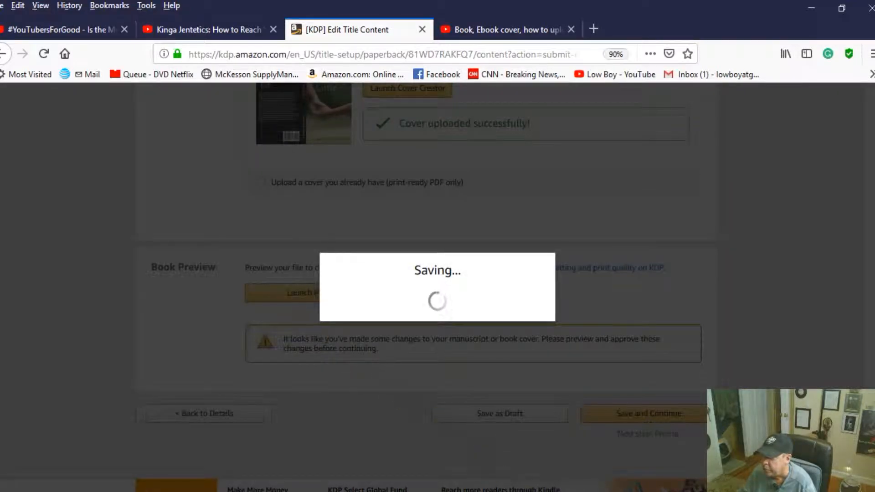
left_click(361, 491)
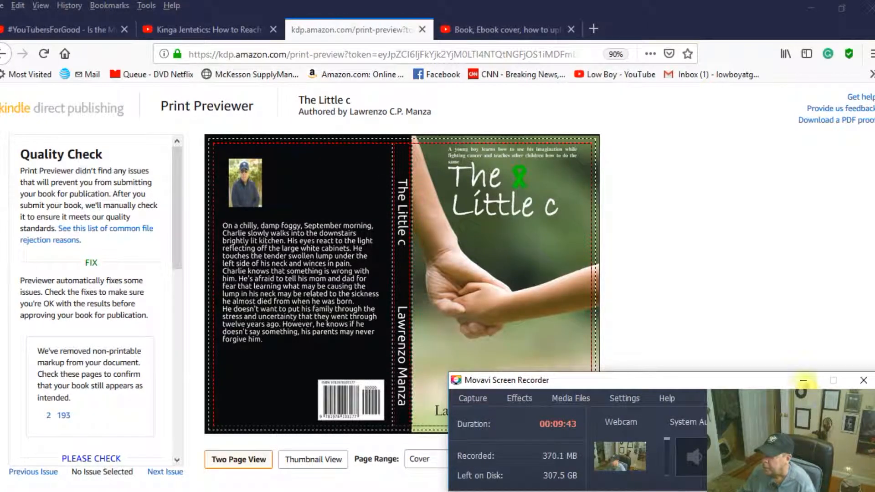
left_click(804, 381)
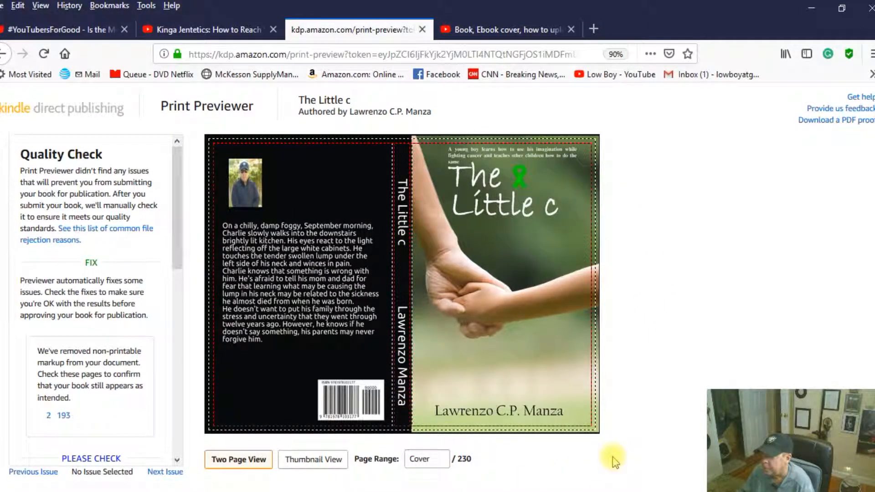
mouse_move(583, 305)
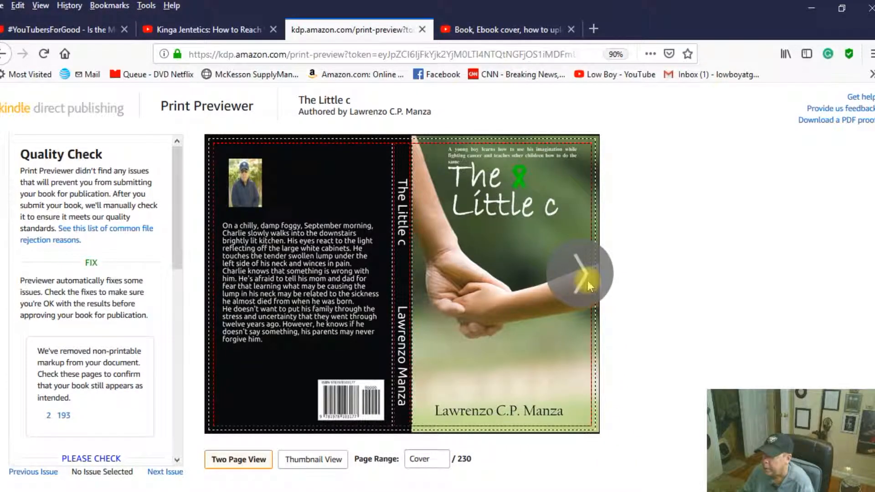
Inspect the front cover's artwork and its margin guides up close, and return to the full cover view.
left_click(566, 207)
left_click(577, 258)
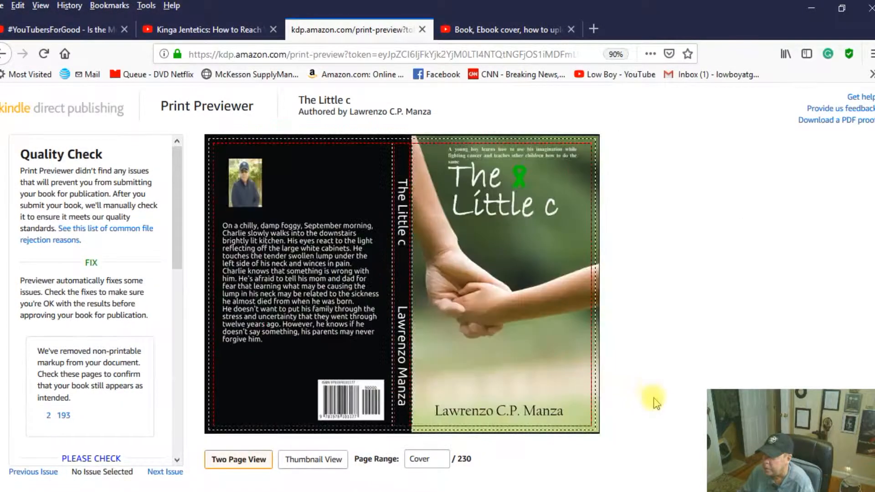
left_click(515, 254)
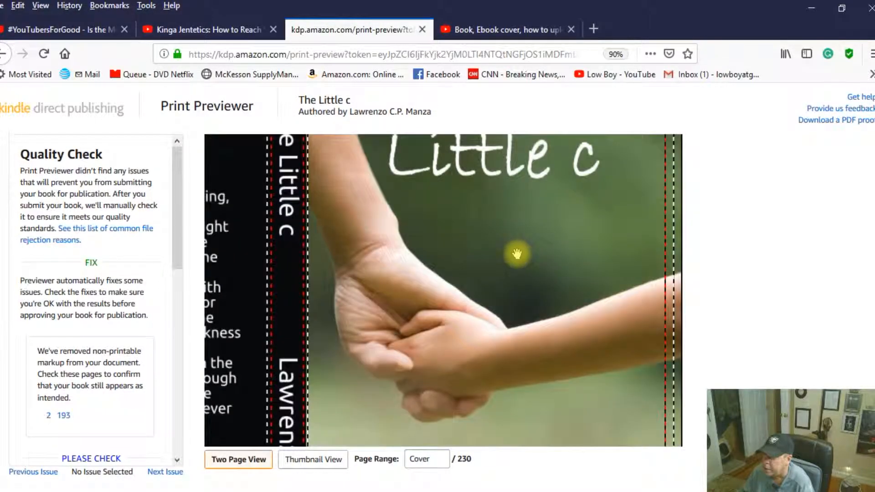
left_click(668, 307)
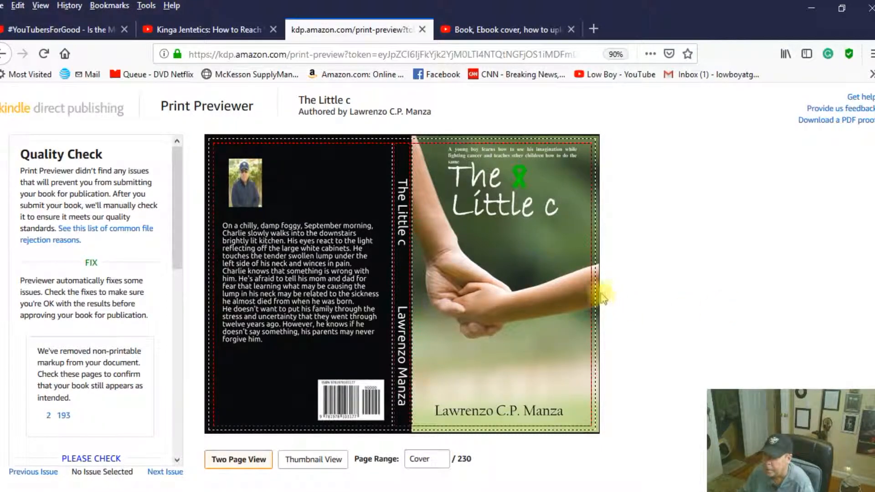
Page through the book's interior from the title page, contents and opening chapters up to pages 24-25.
left_click(580, 285)
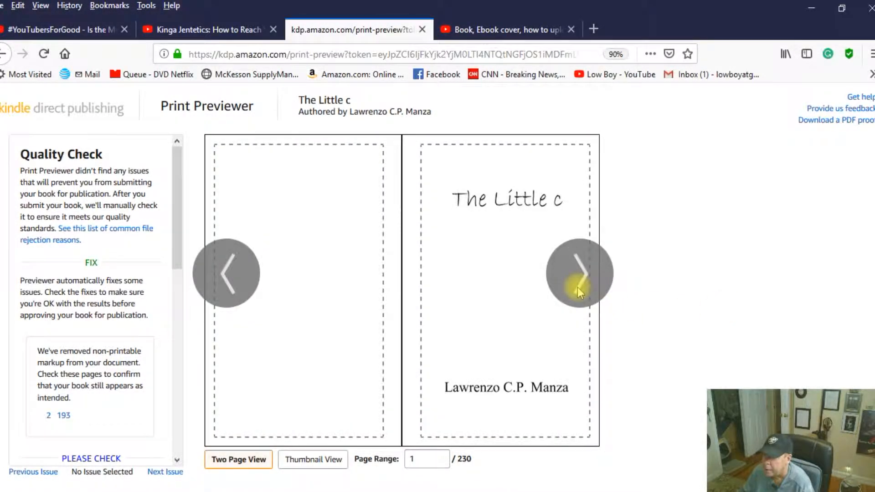
left_click(579, 292)
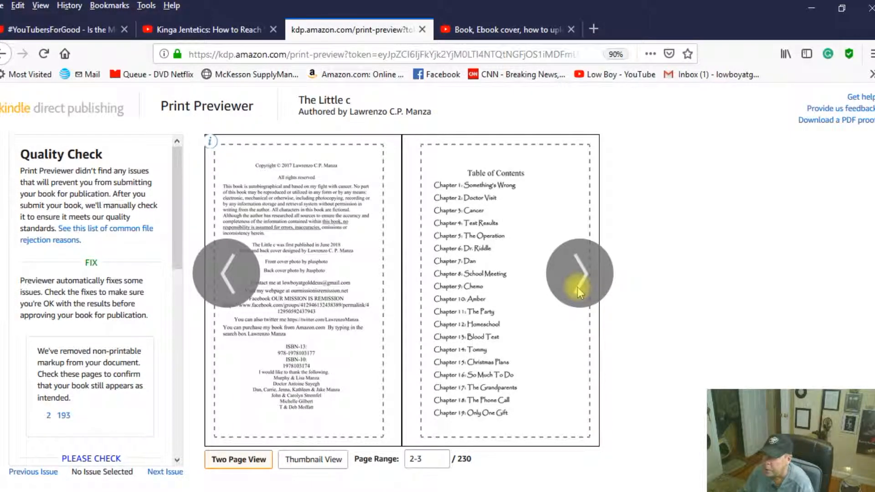
left_click(580, 292)
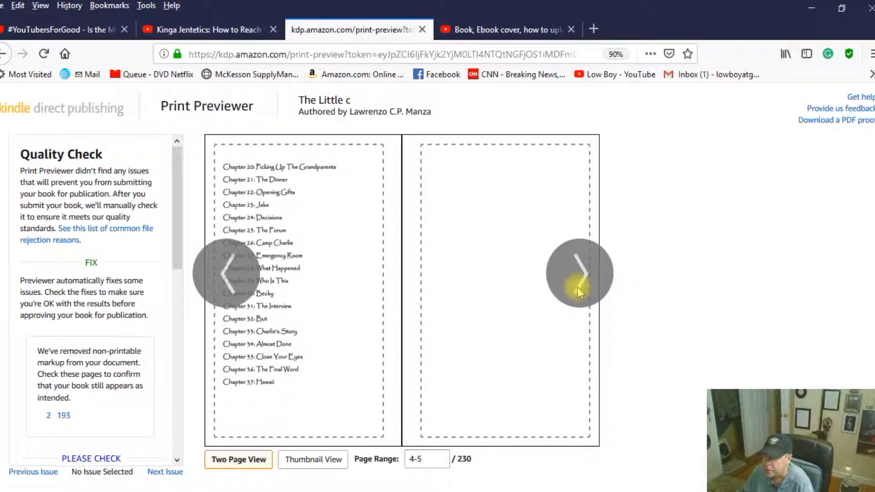
left_click(579, 292)
left_click(579, 292)
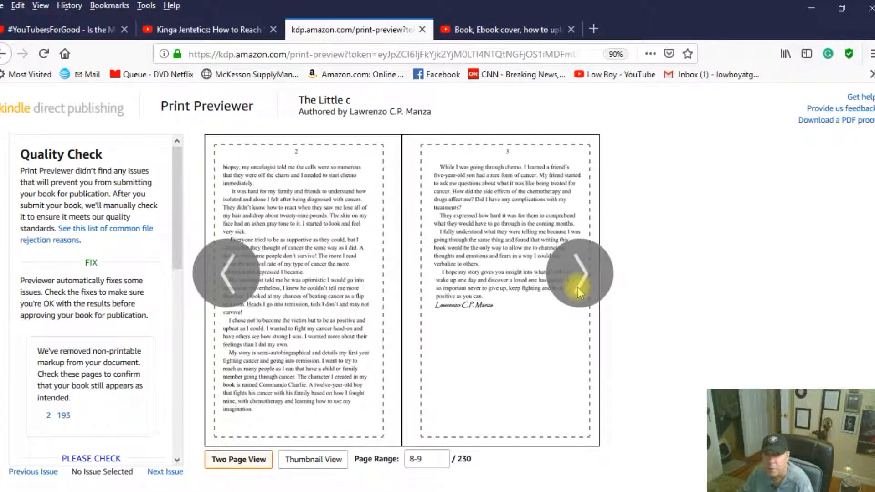
left_click(580, 293)
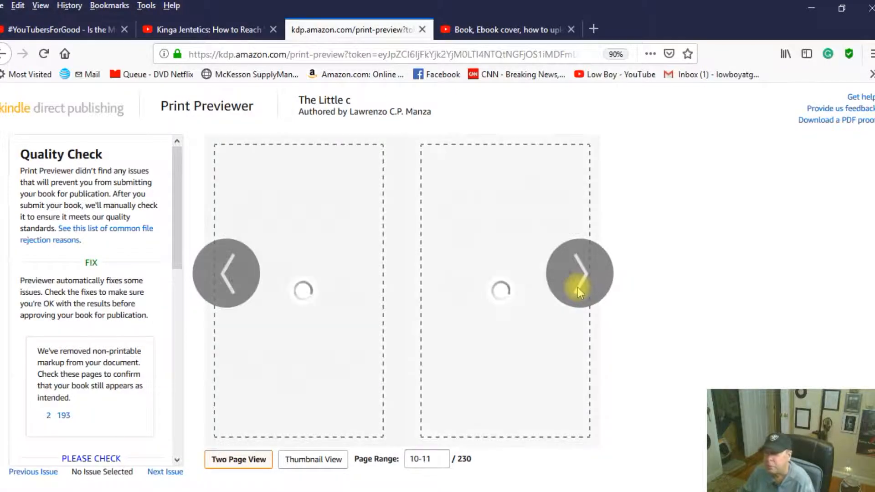
left_click(580, 292)
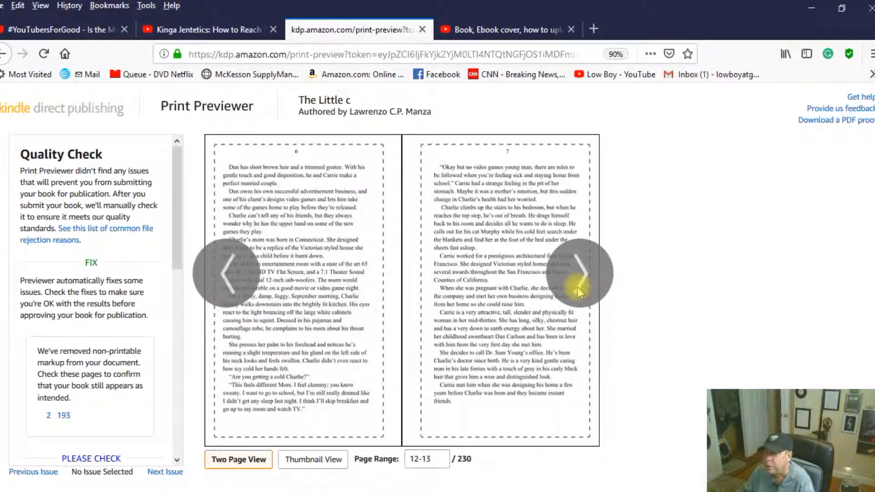
left_click(580, 292)
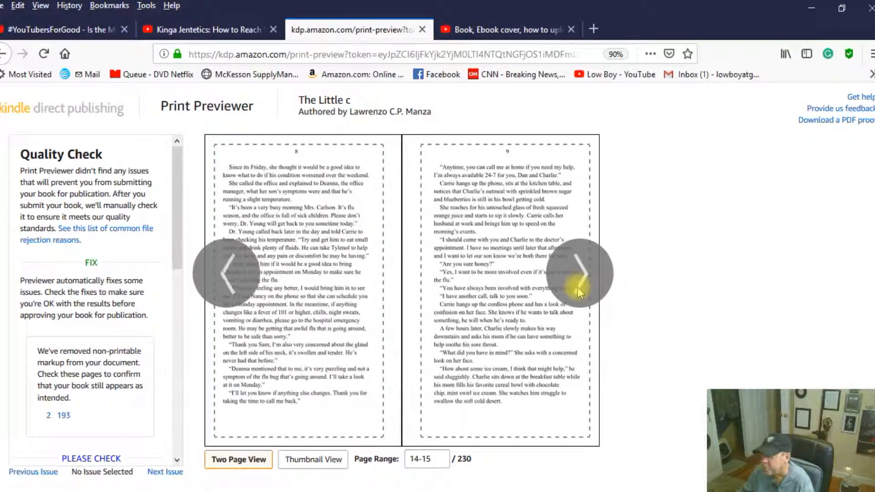
left_click(579, 291)
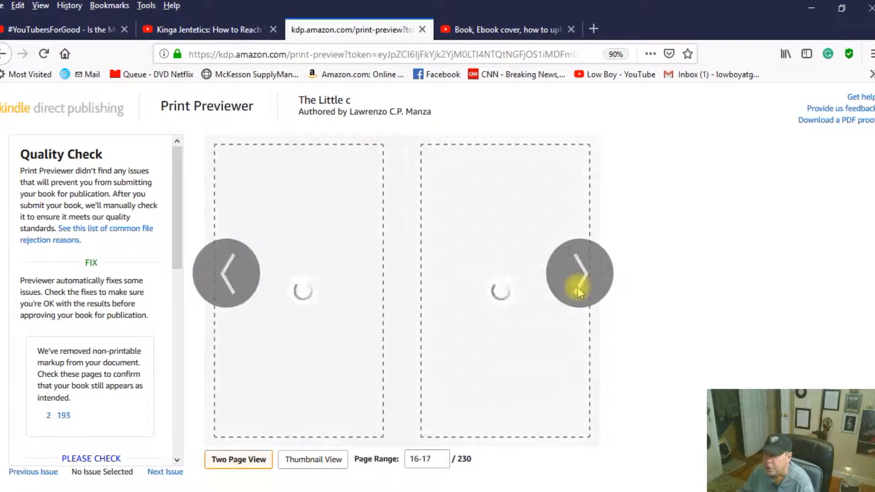
left_click(579, 292)
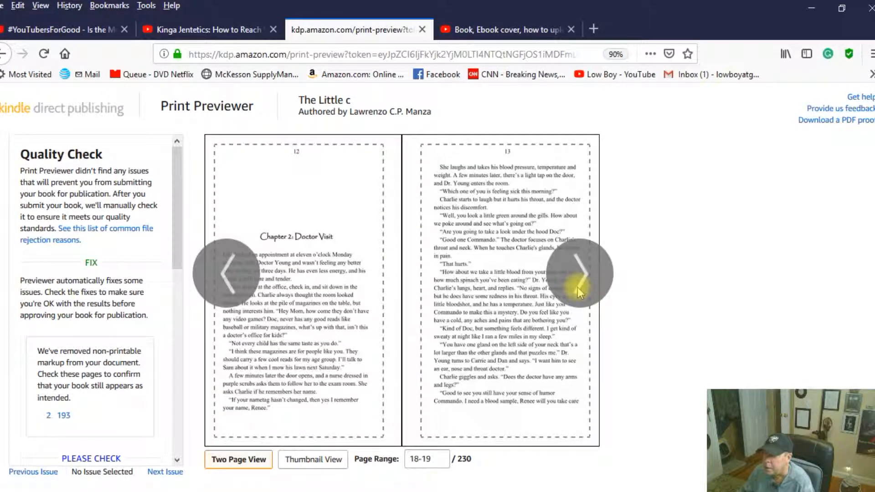
left_click(579, 292)
left_click(579, 292)
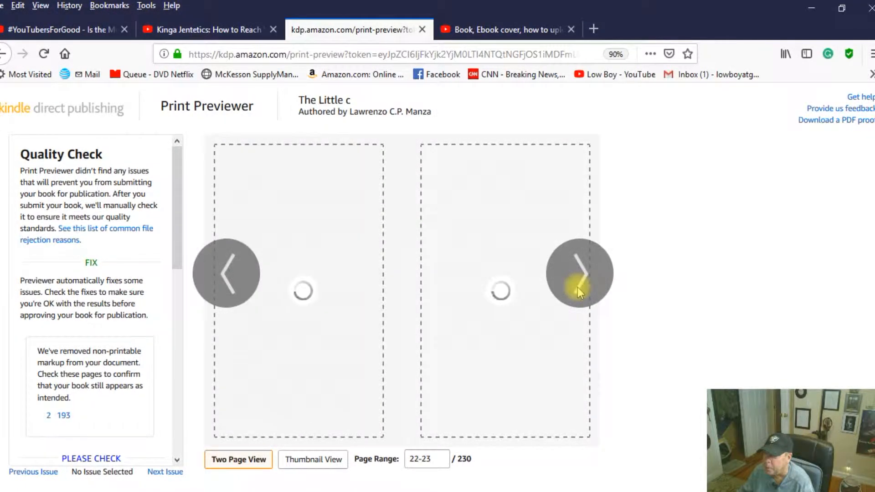
left_click(579, 291)
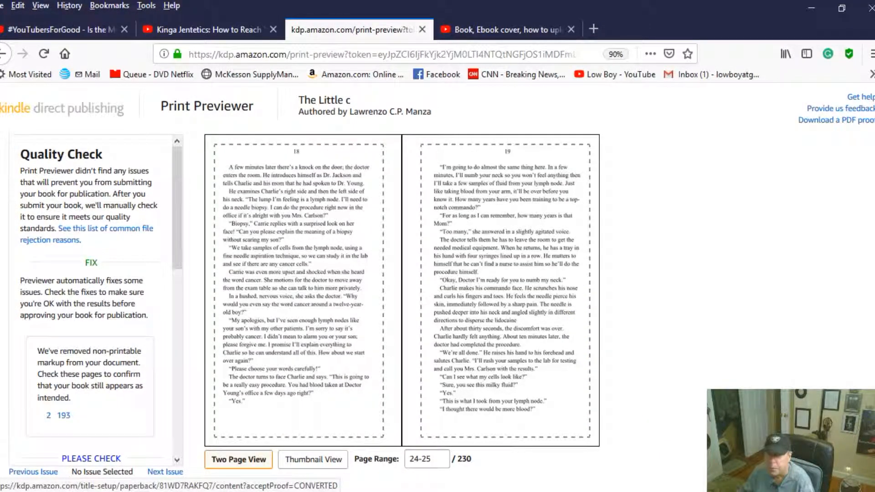
Approve the print preview, and save the paperback content to continue to Paperback Rights & Pricing.
left_click(814, 349)
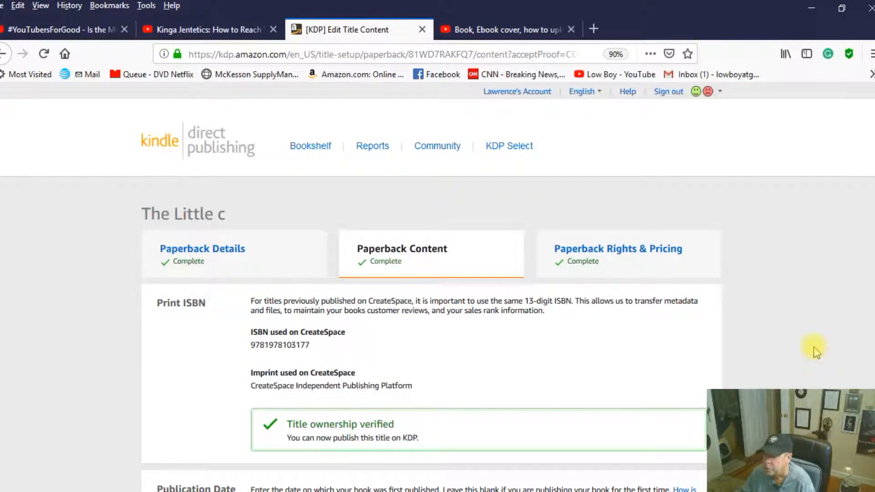
scroll(816, 351, "down", 3)
scroll(816, 351, "down", 12)
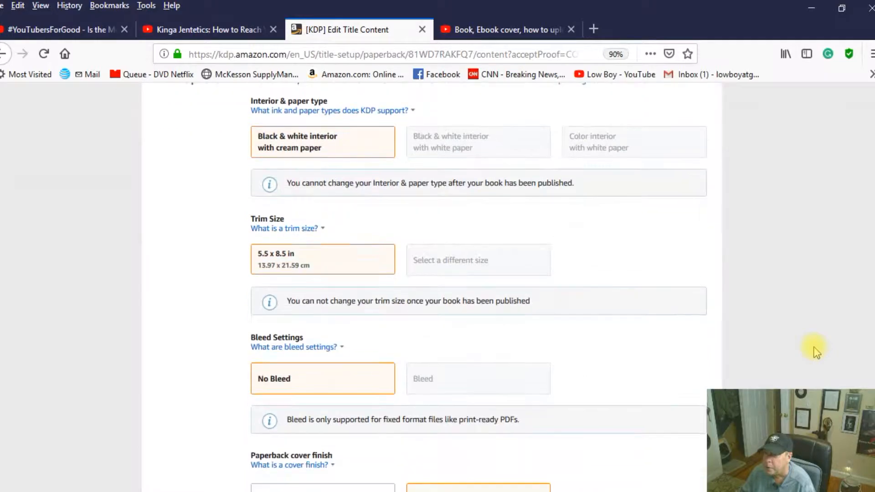
scroll(816, 351, "down", 12)
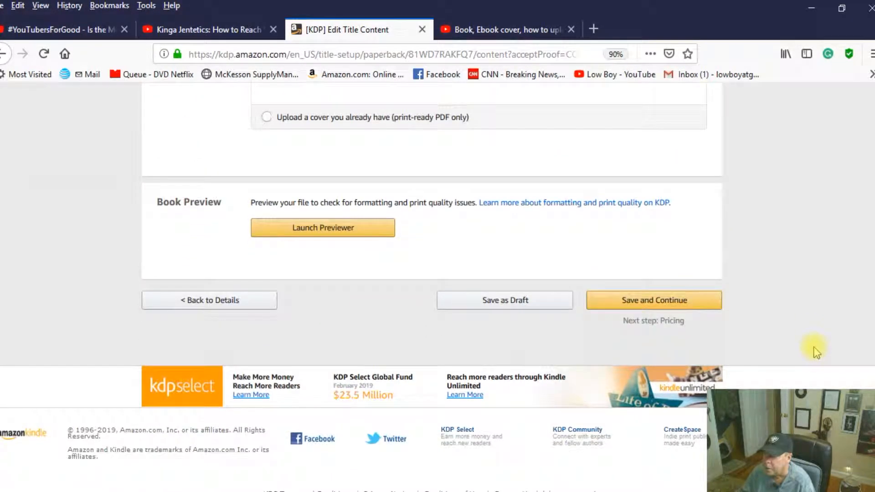
left_click(632, 301)
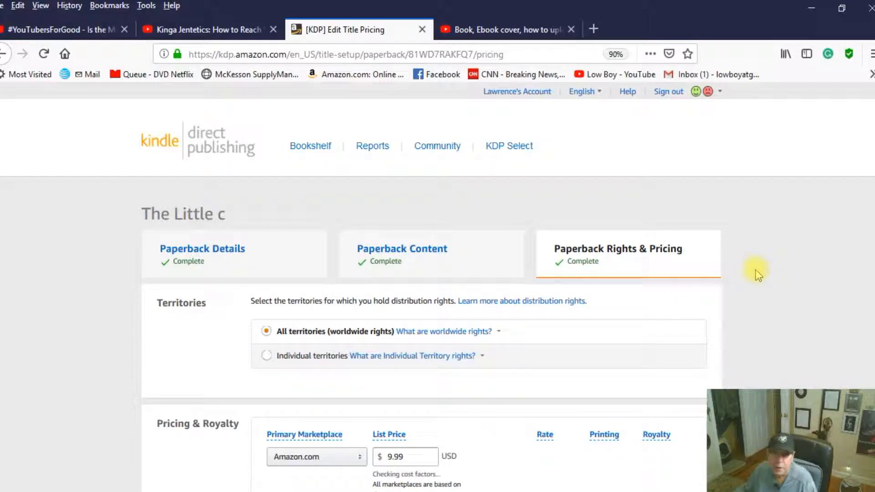
Review the paperback's territories, list price and royalty, expanded distribution, terms, and the proof copy and publishing options.
scroll(756, 269, "down", 3)
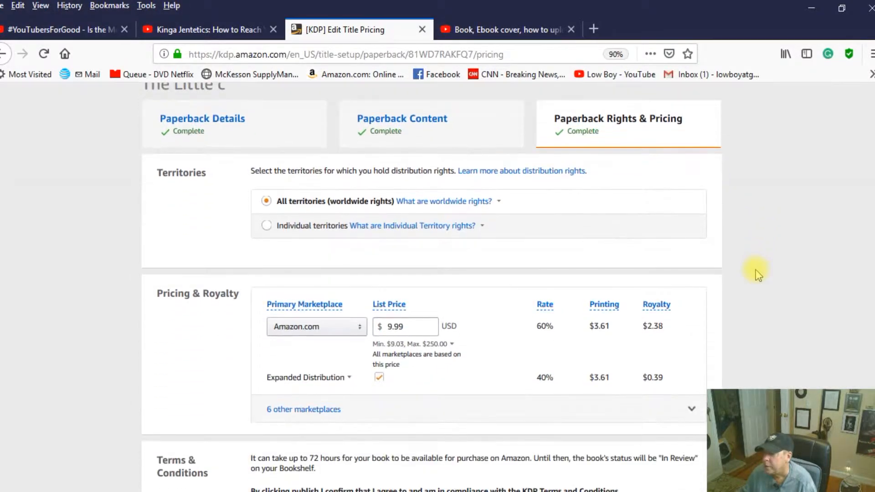
scroll(756, 269, "down", 2)
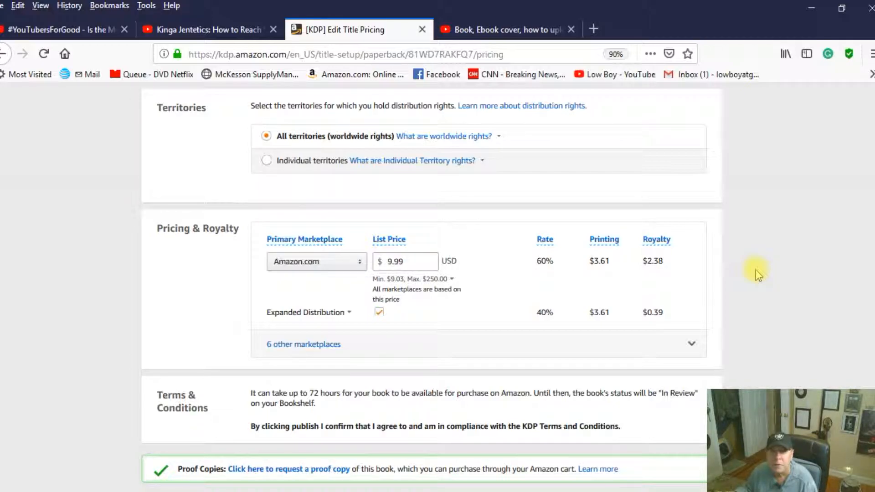
scroll(757, 274, "down", 3)
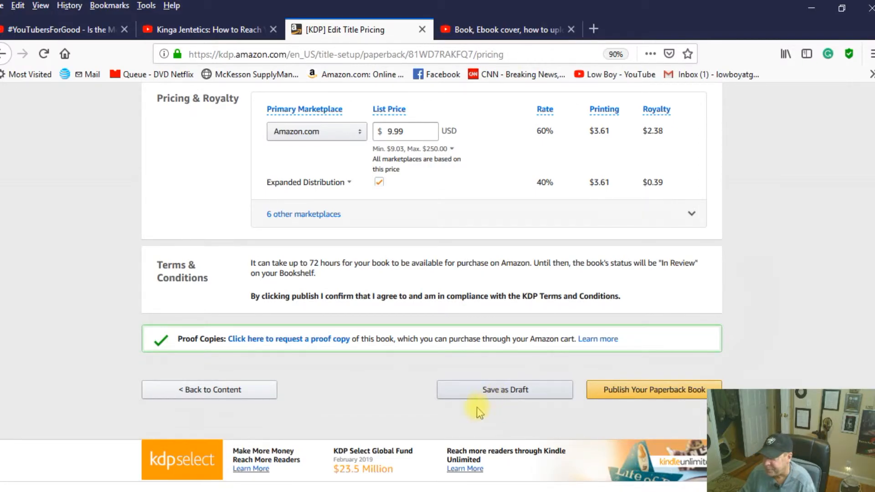
mouse_move(360, 491)
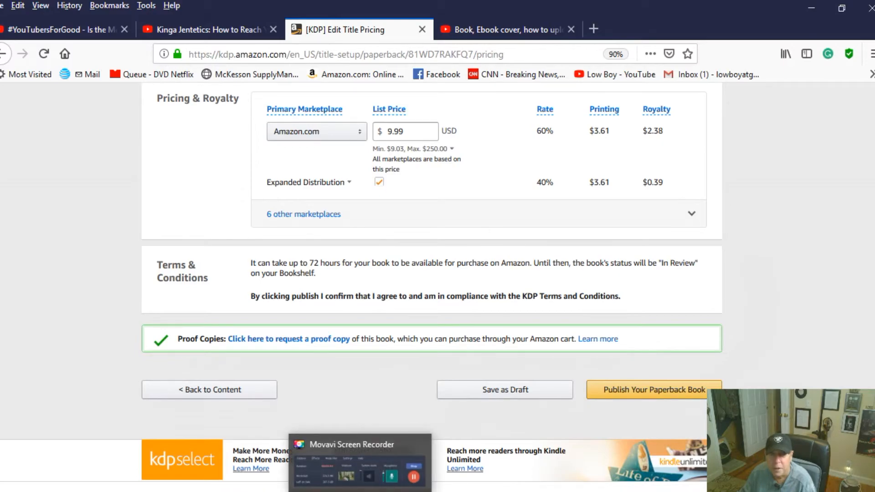